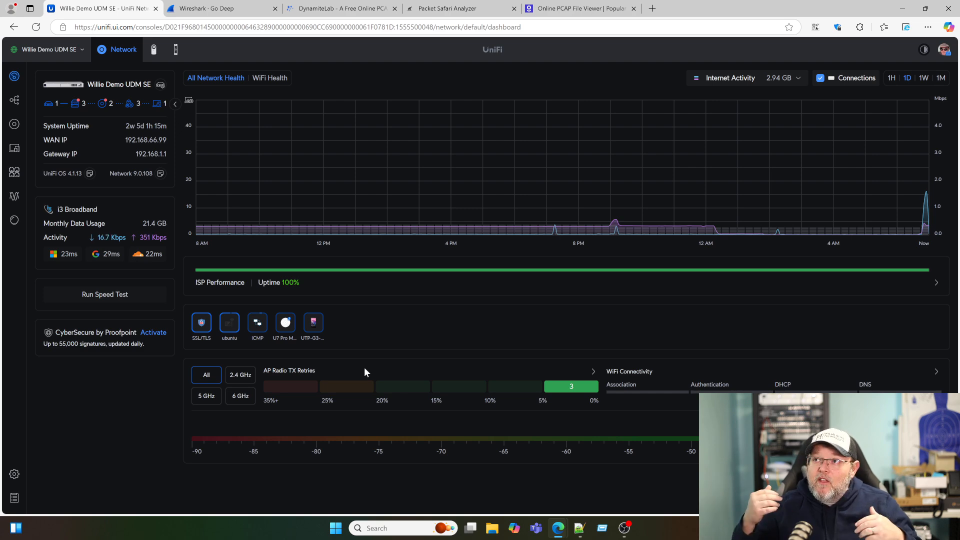
- Look over the packet analysis websites Wireshark, DynamiteLab, PacketSafari and the Gigasheet PCAP File Viewer
left_click(208, 8)
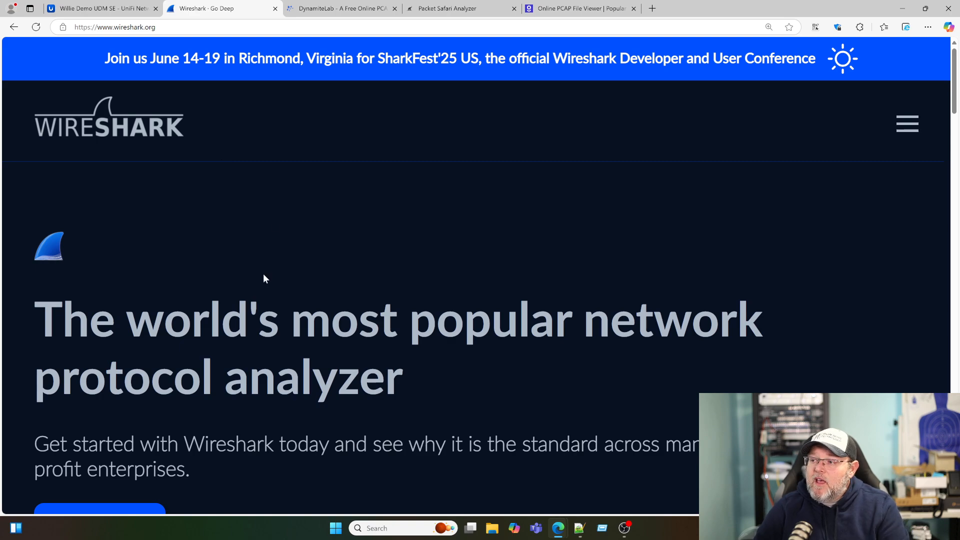
scroll(266, 278, "down", 7)
scroll(265, 277, "up", 7)
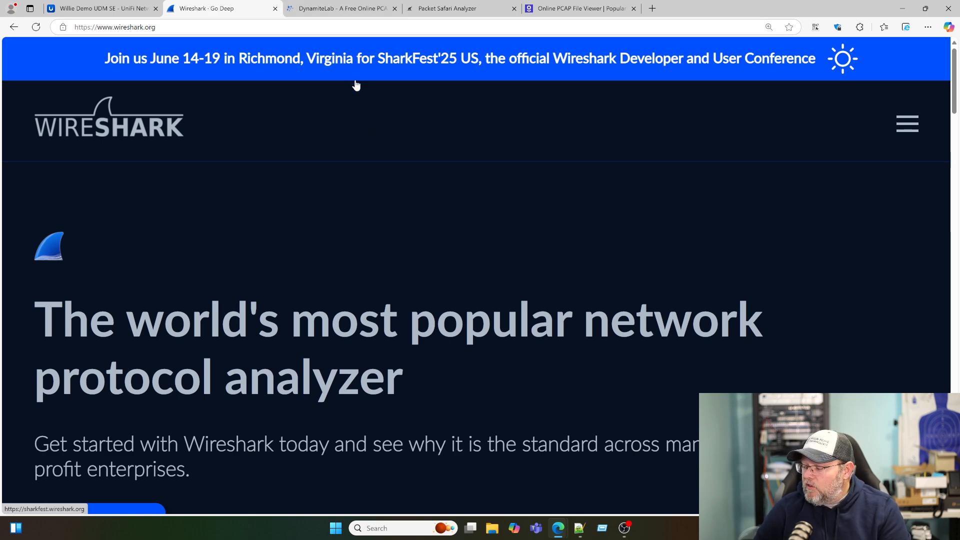
left_click(343, 9)
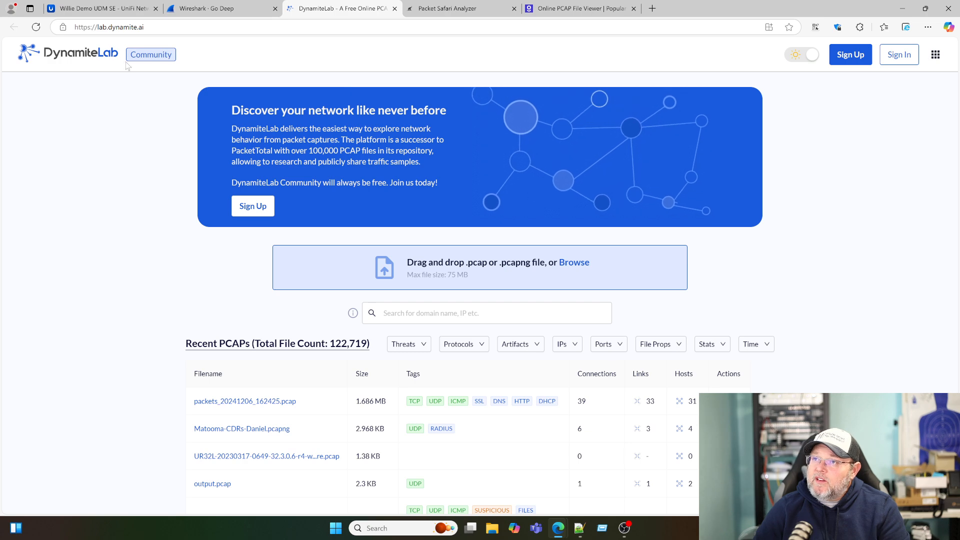
left_click(450, 10)
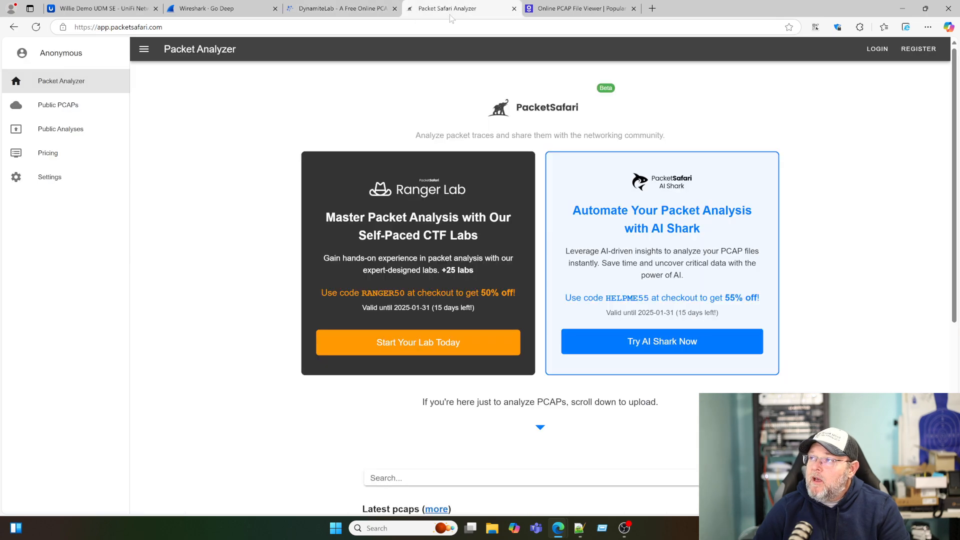
left_click(580, 9)
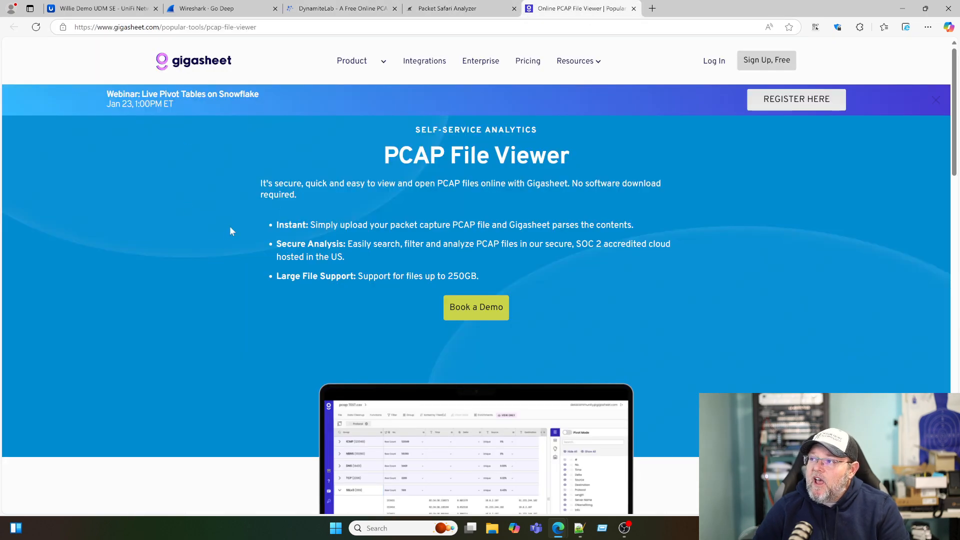
left_click(448, 15)
left_click(327, 10)
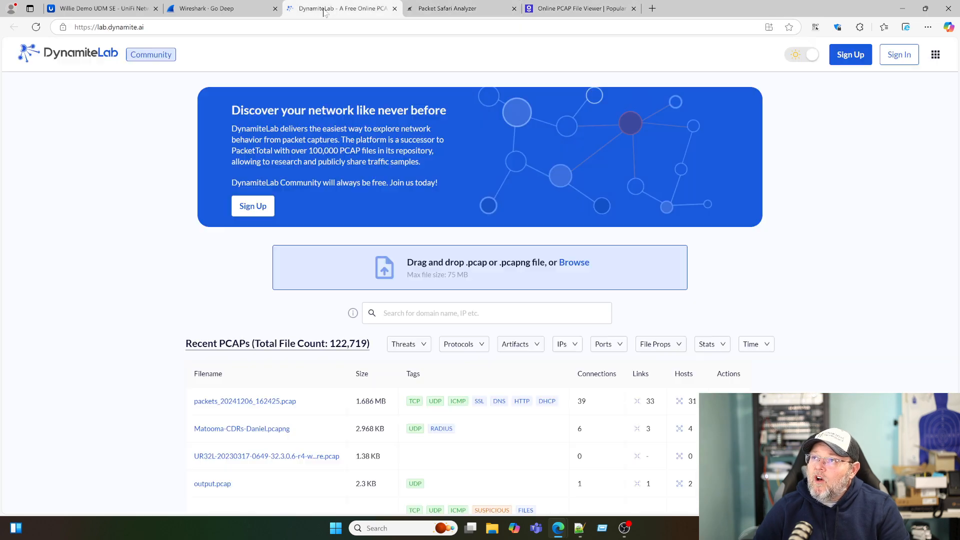
left_click(232, 11)
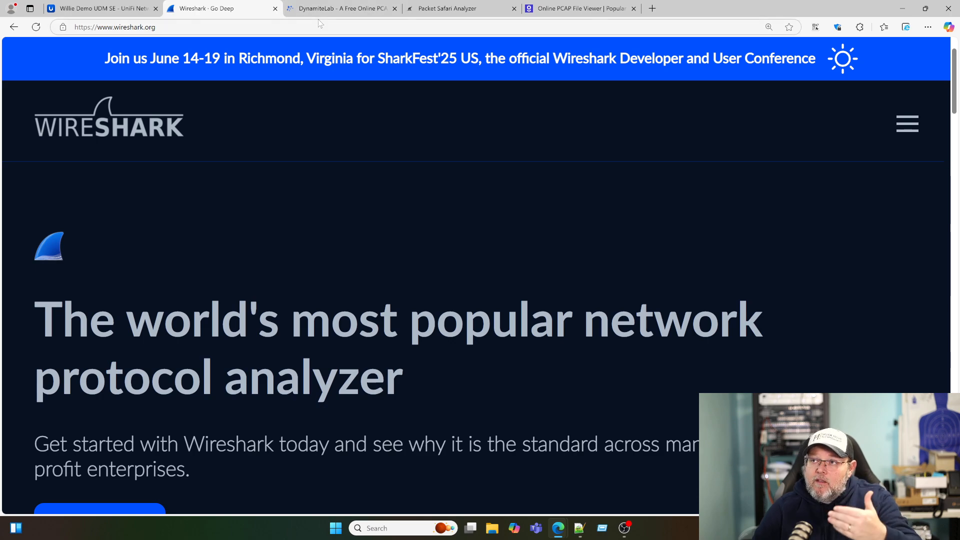
left_click(338, 10)
left_click(435, 13)
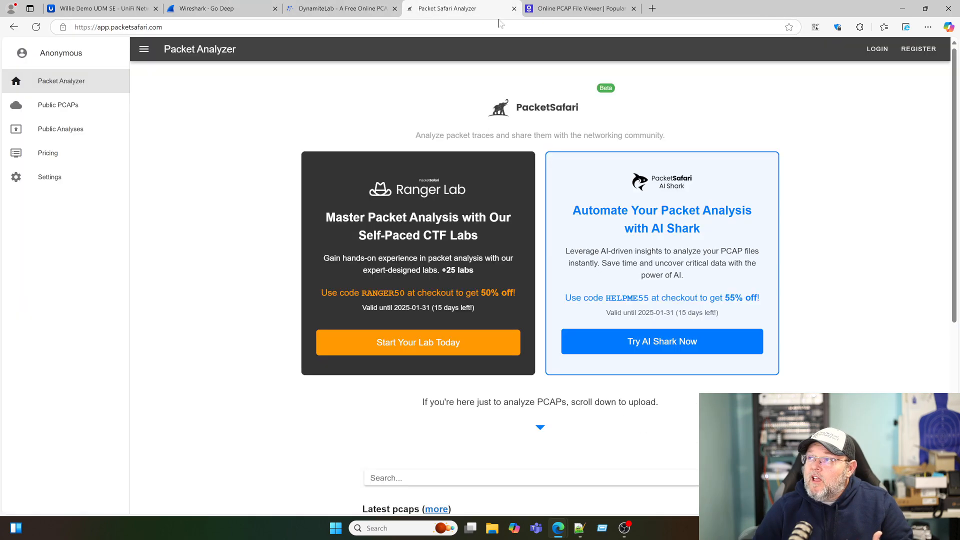
left_click(560, 10)
left_click(214, 15)
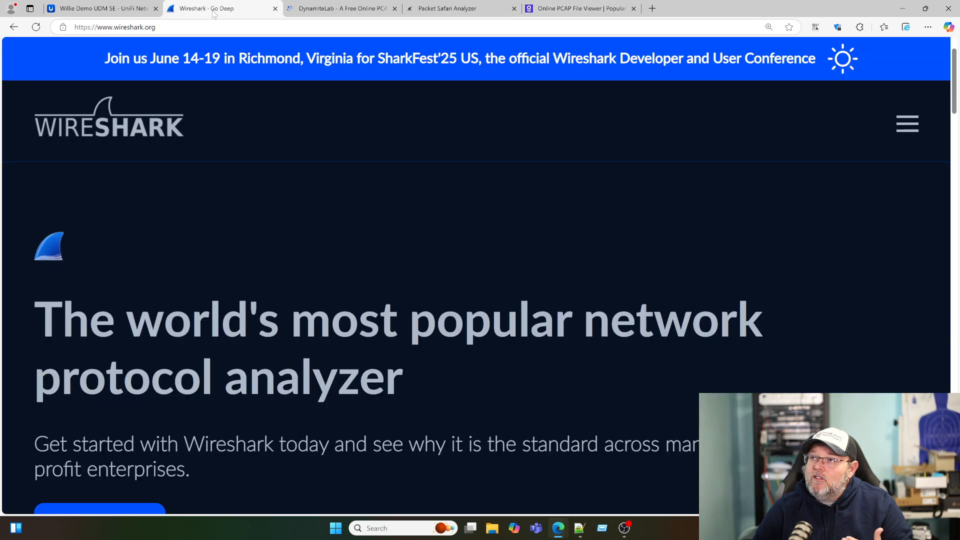
- In UniFi Network, run a 30-second packet capture on the UDM SE gateway for the Default network
left_click(98, 10)
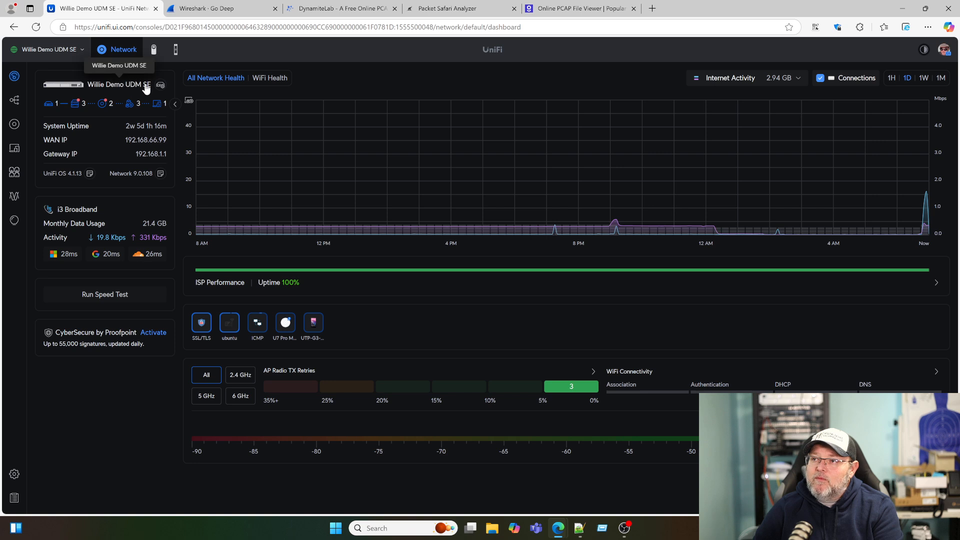
left_click(63, 85)
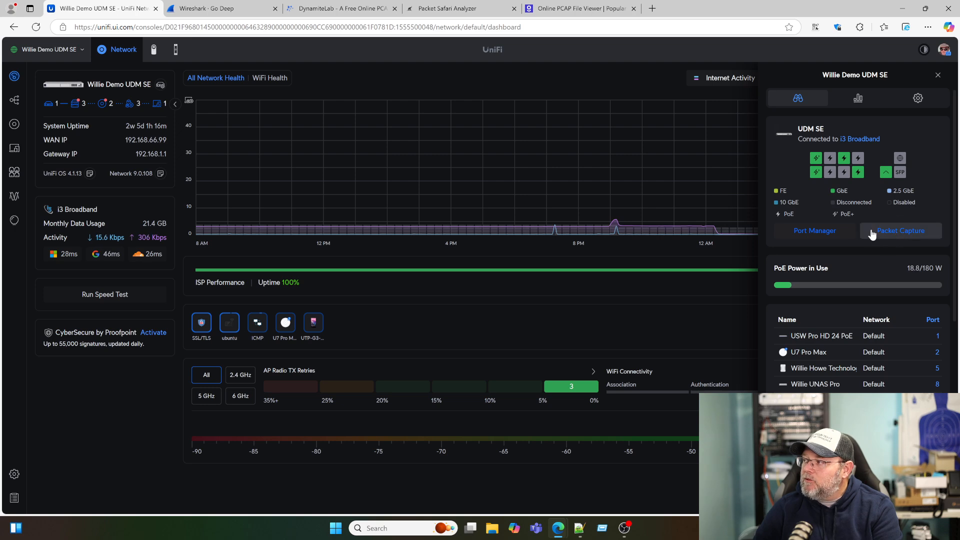
left_click(899, 230)
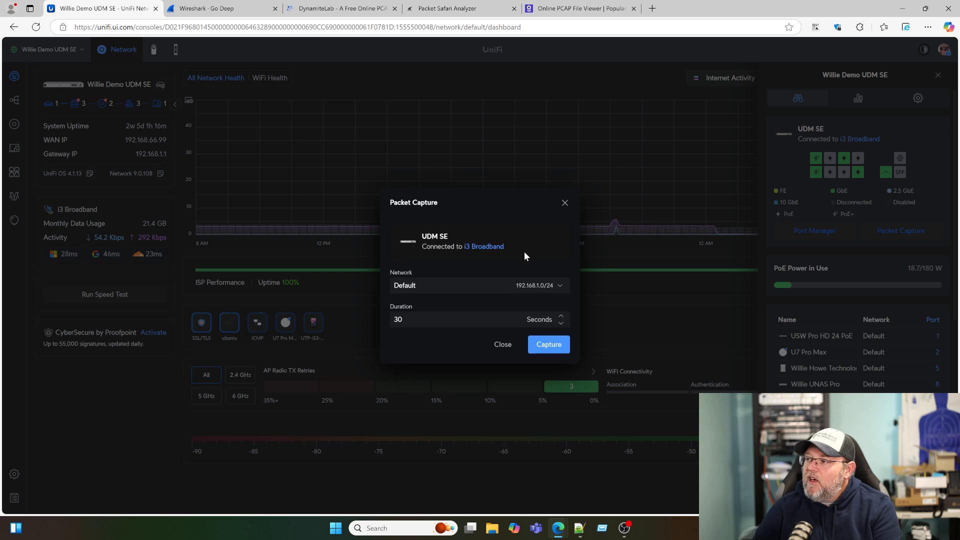
left_click(534, 287)
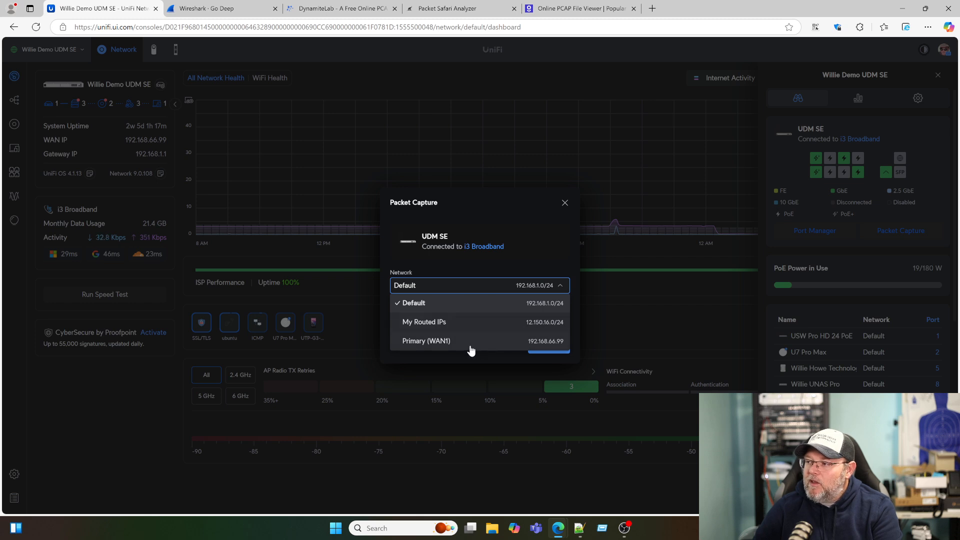
left_click(531, 246)
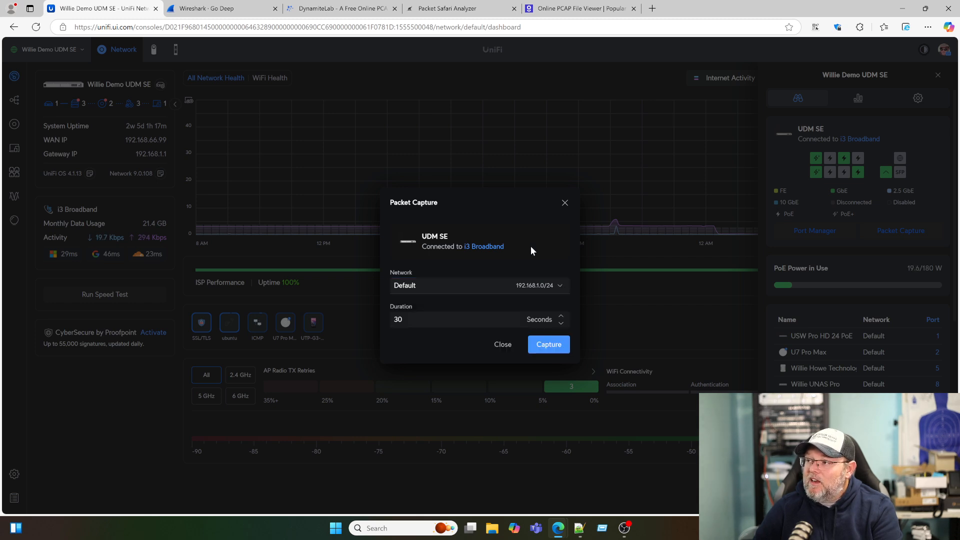
left_click(542, 350)
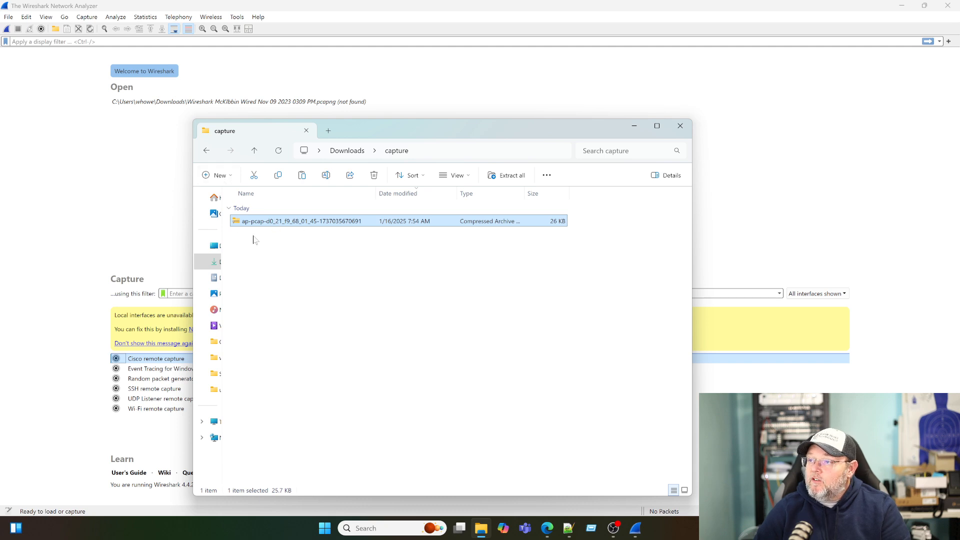
- Extract the downloaded ap-pcap archive within the Downloads capture folder
right_click(274, 226)
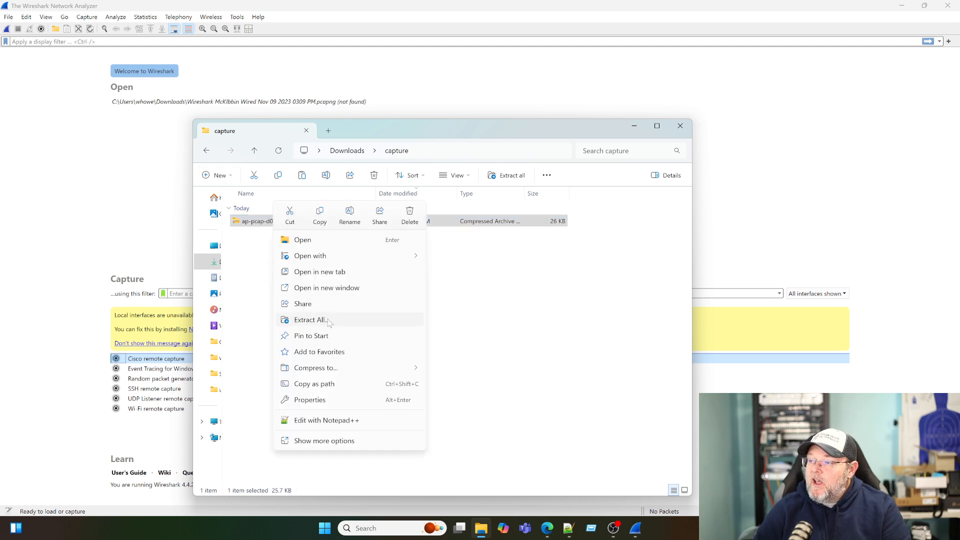
left_click(320, 320)
left_click(569, 367)
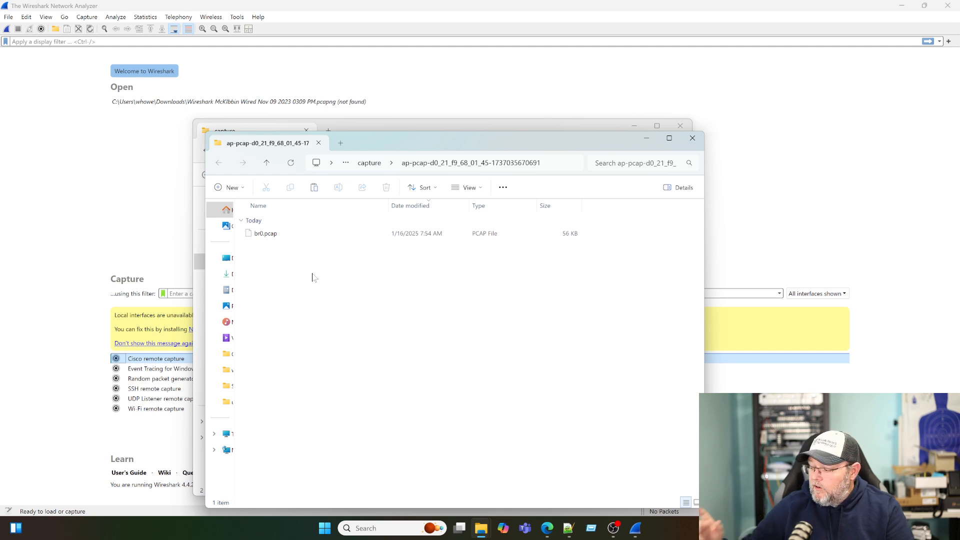
- In Wireshark, open br0.pcap from the extracted capture folder and dismiss the alert
key("alt+Tab")
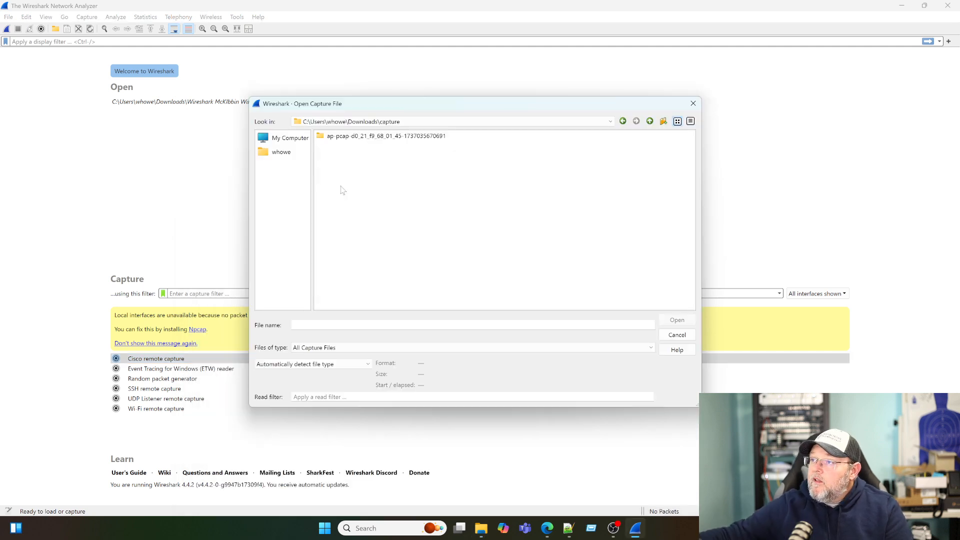
double_click(350, 135)
double_click(342, 138)
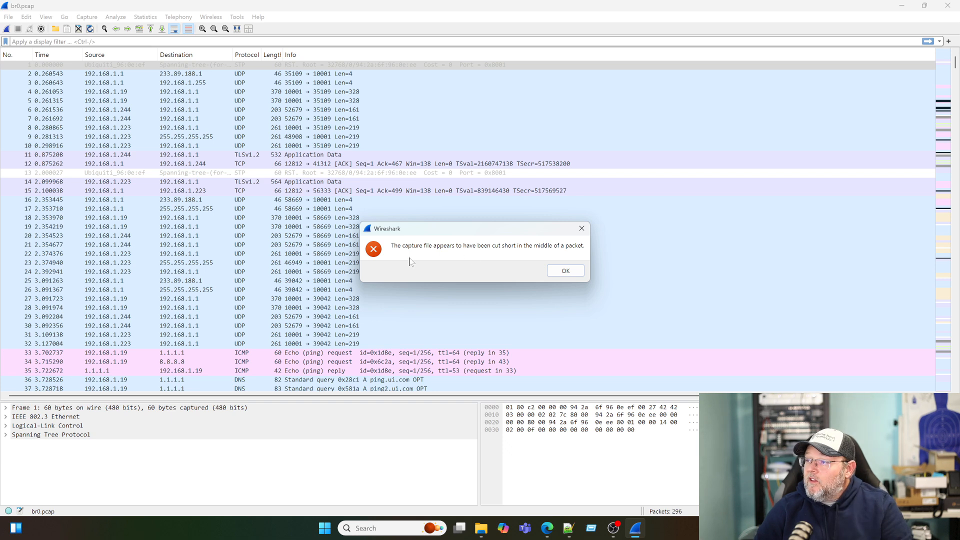
left_click(565, 270)
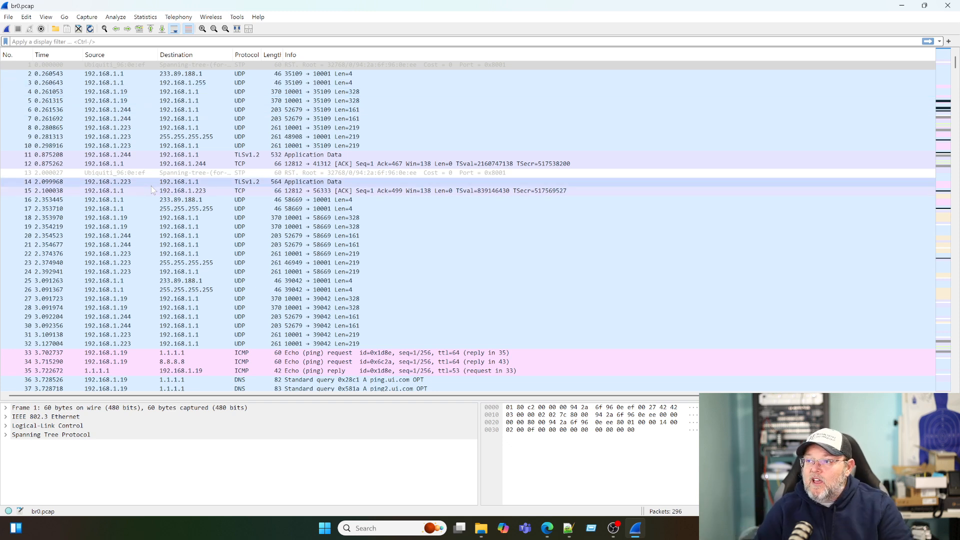
- Examine the captured packets in br0.pcap, checking their sources, destinations, protocols and DNS and ICMP details
scroll(170, 252, "down", 5)
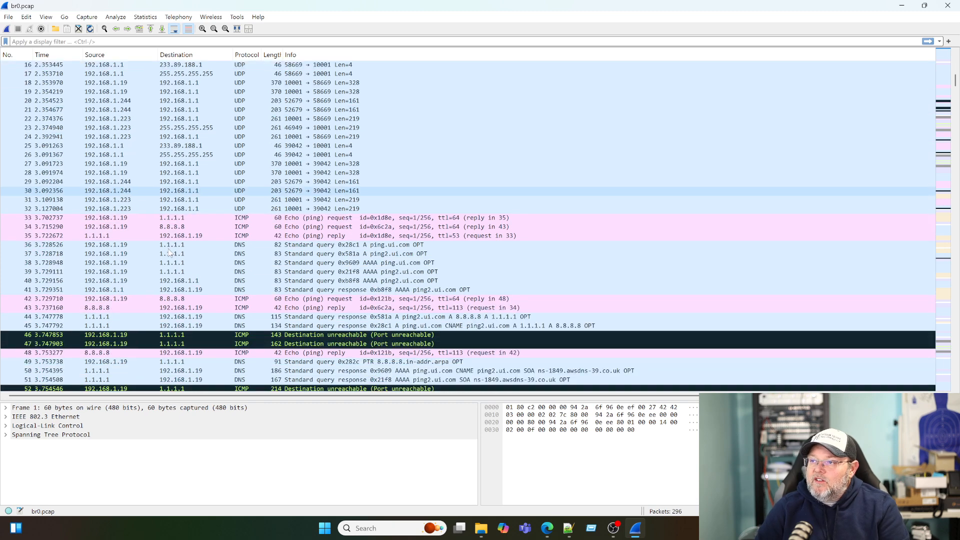
scroll(170, 253, "up", 3)
scroll(249, 250, "down", 2)
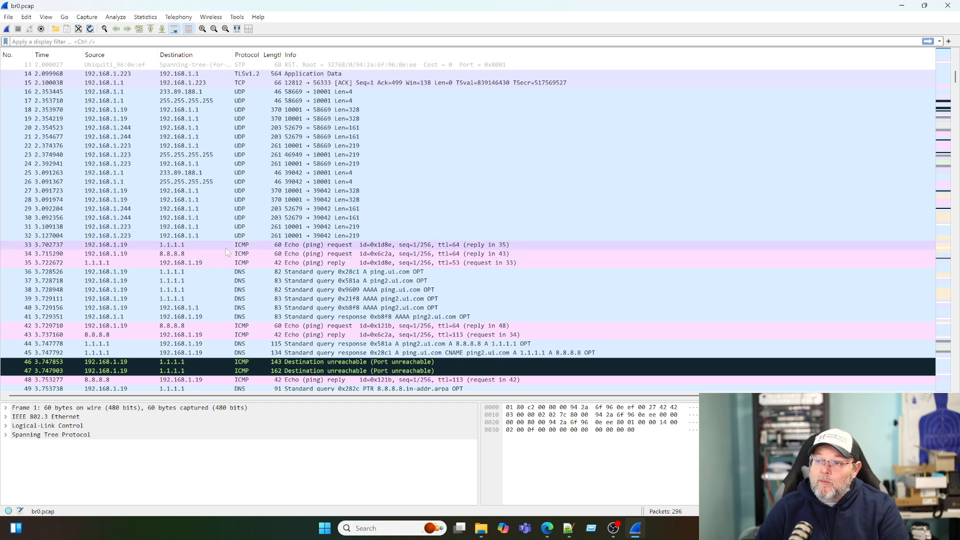
scroll(226, 248, "down", 2)
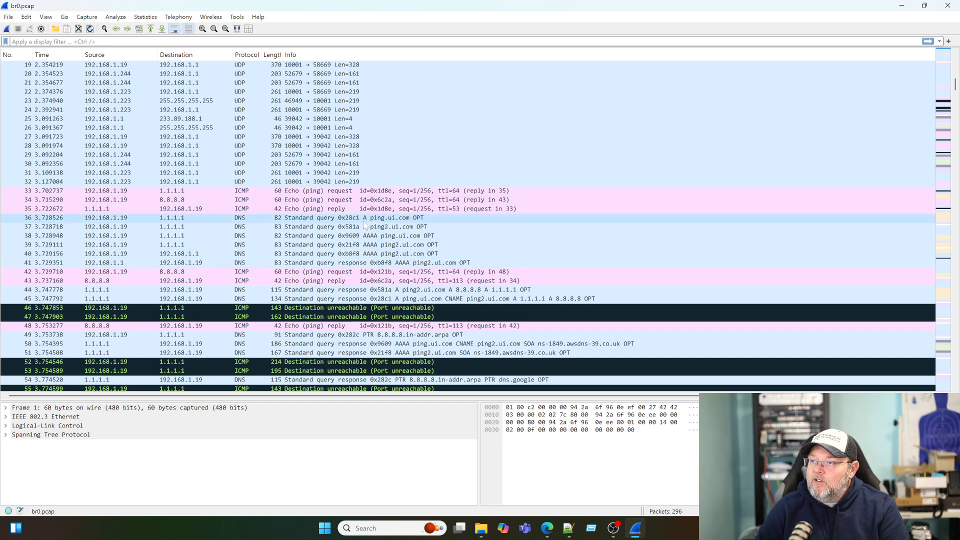
scroll(261, 257, "down", 10)
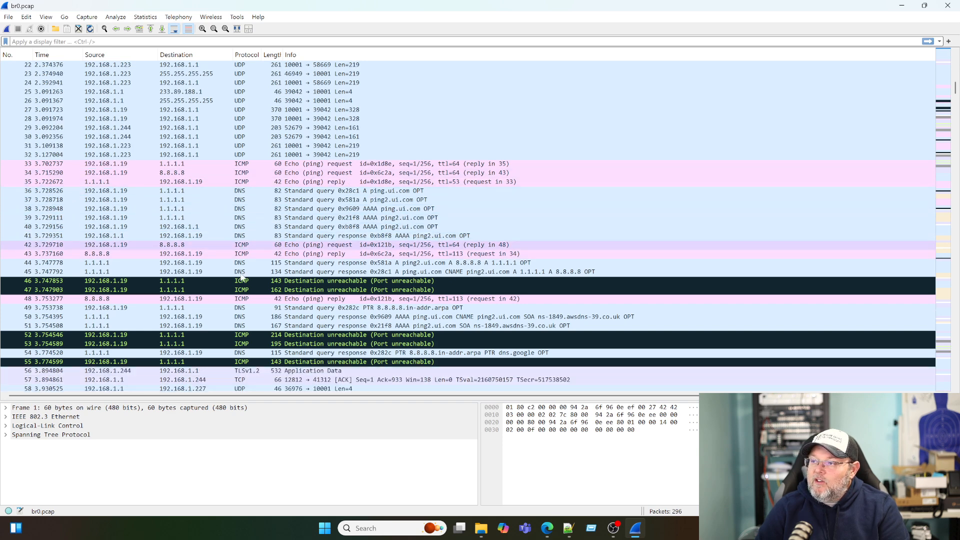
scroll(242, 276, "up", 3)
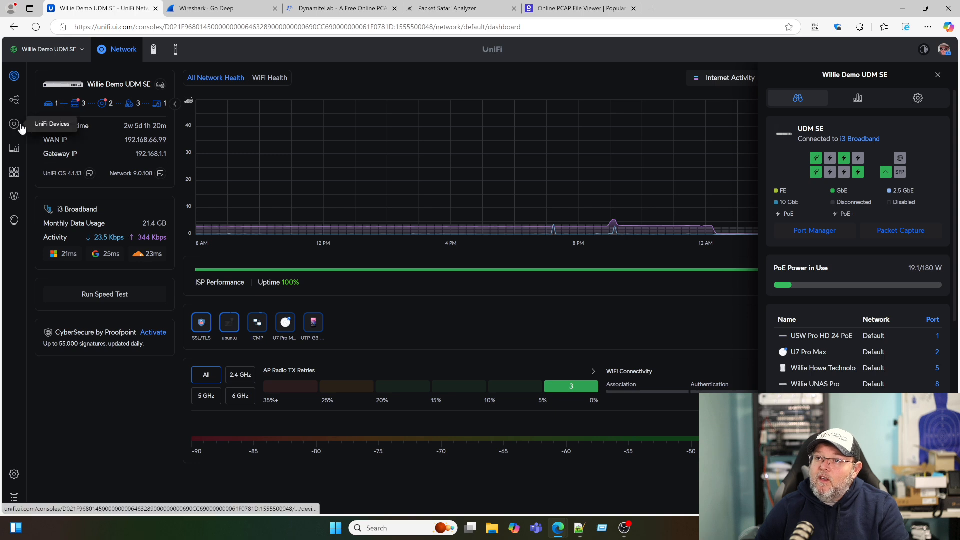
- In UniFi Network, run a 30-second uplink port packet capture on the U7 Pro Max for the Default network, then close it without downloading
left_click(14, 196)
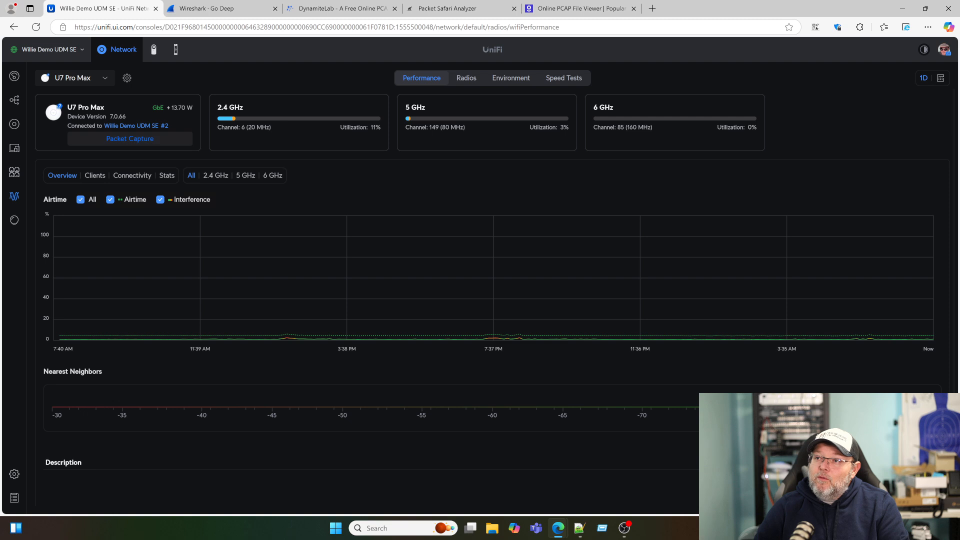
left_click(133, 142)
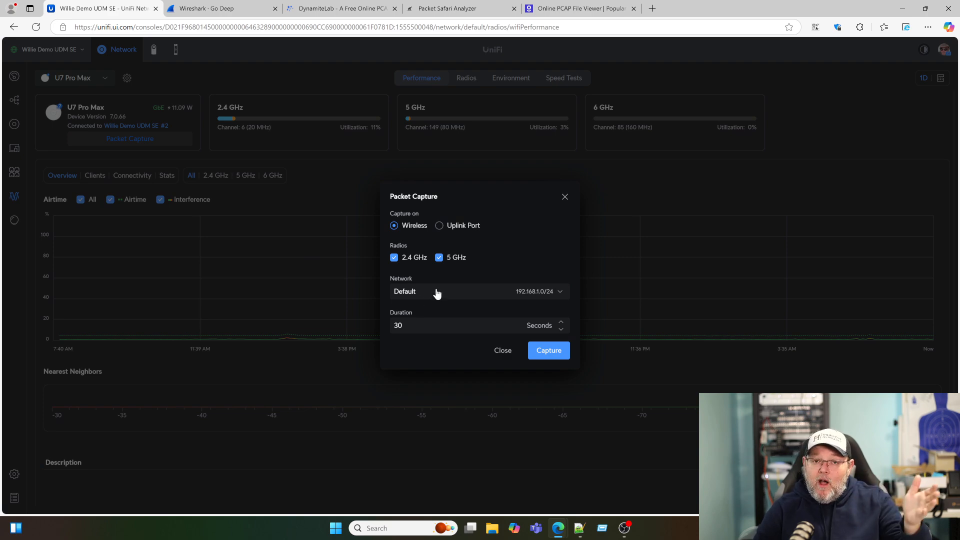
left_click(438, 226)
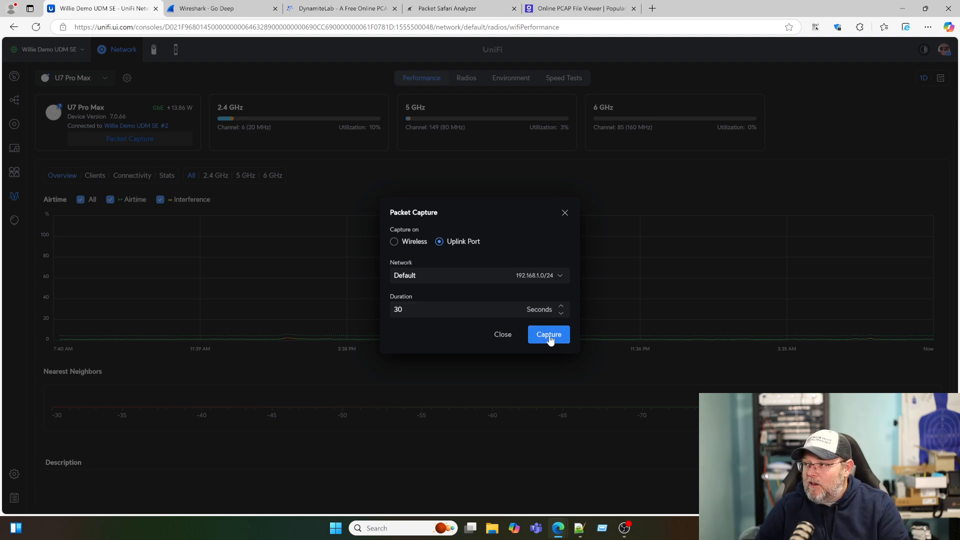
left_click(545, 283)
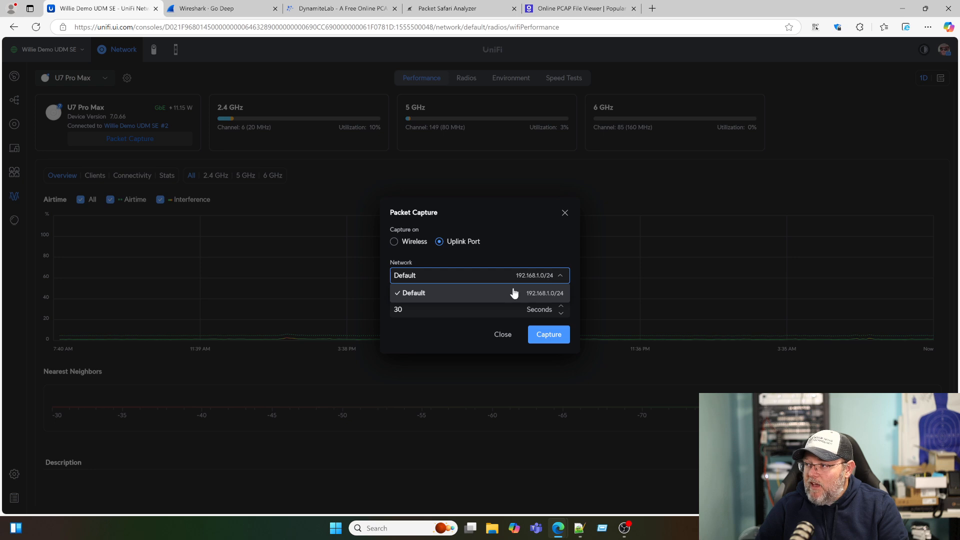
left_click(509, 246)
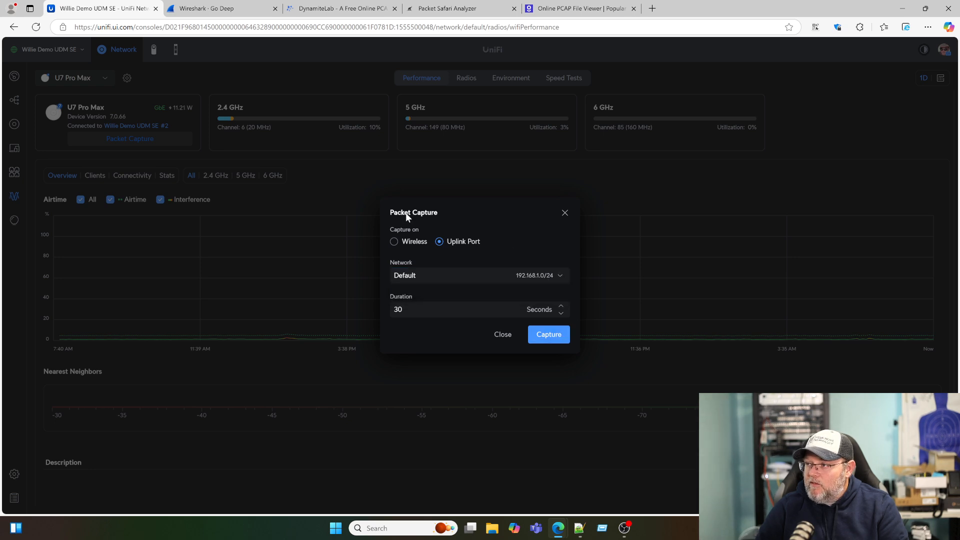
left_click(539, 339)
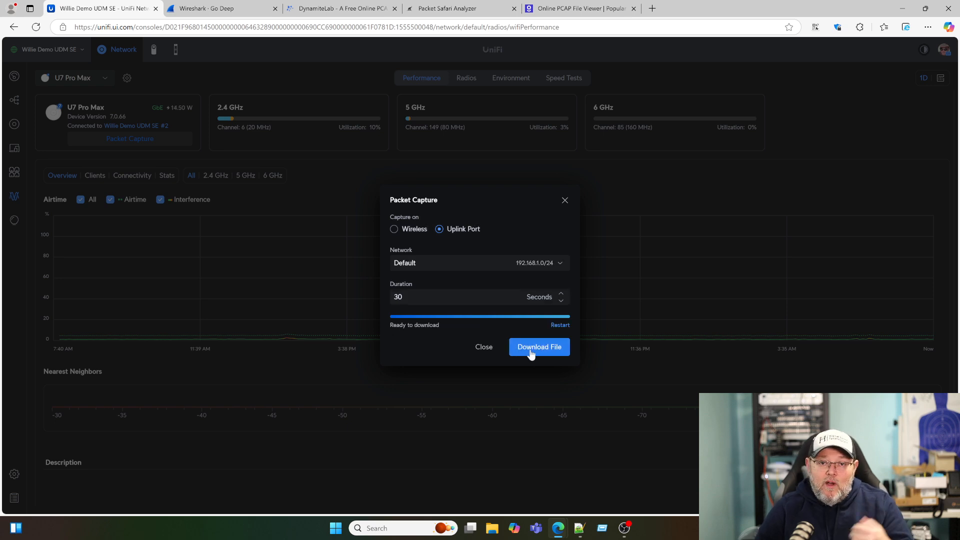
left_click(482, 348)
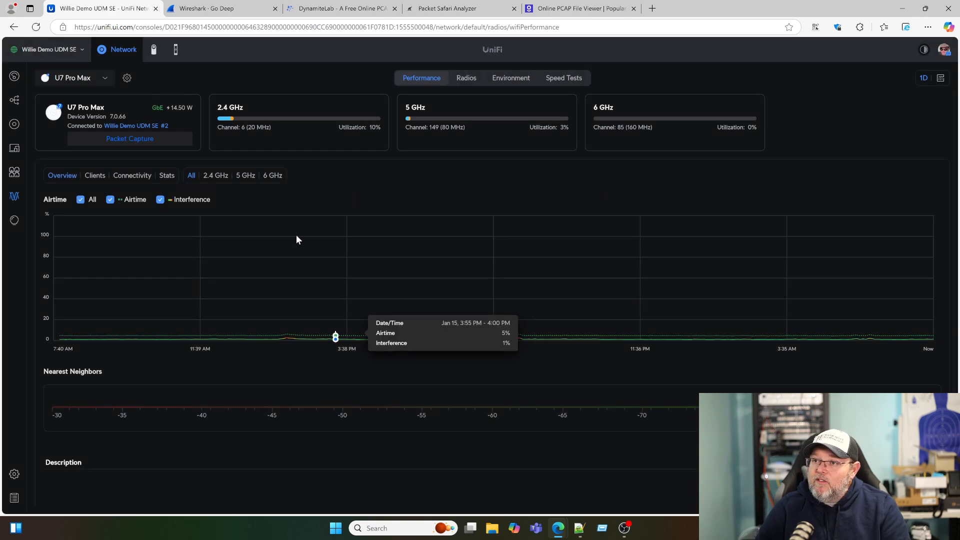